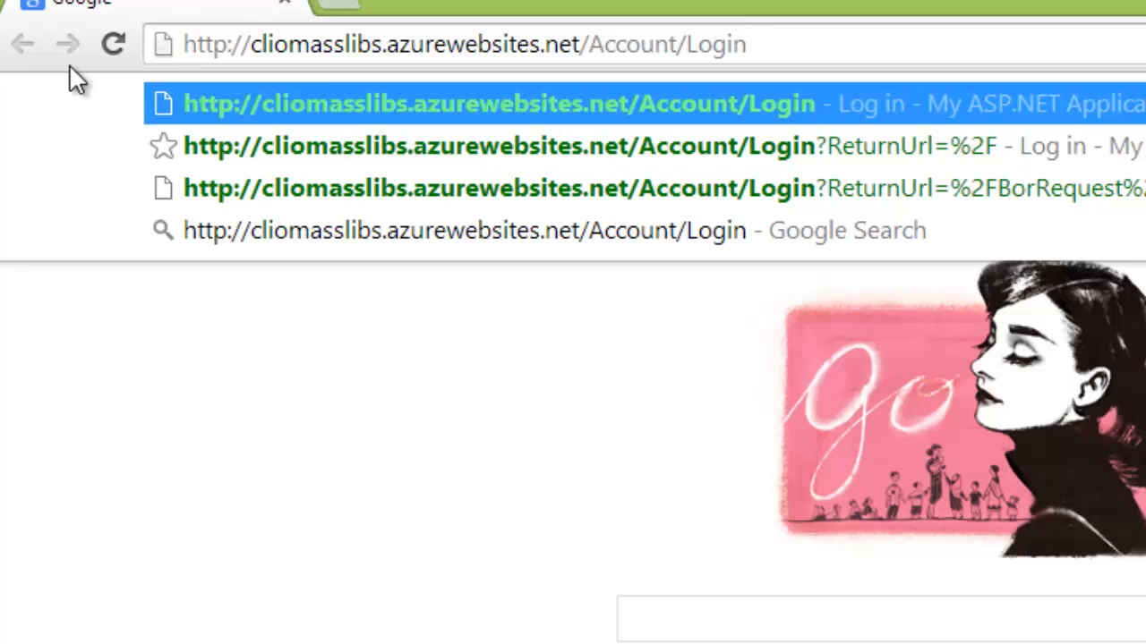
# Log in to Clio with the local account's user name and password
pyautogui.press('Return')
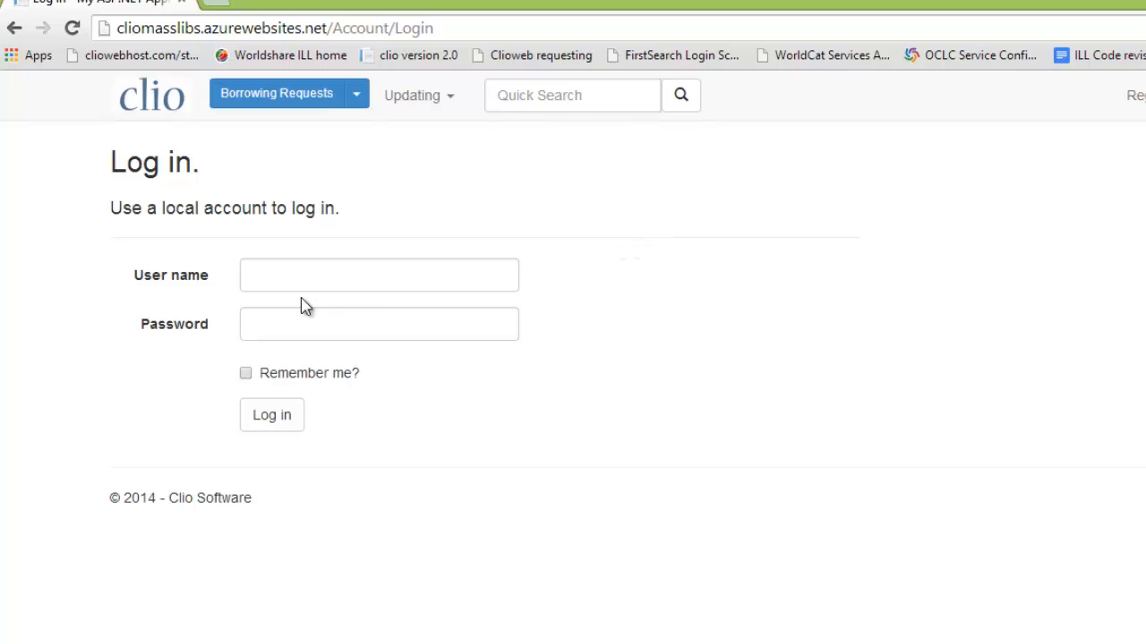
pyautogui.click(271, 276)
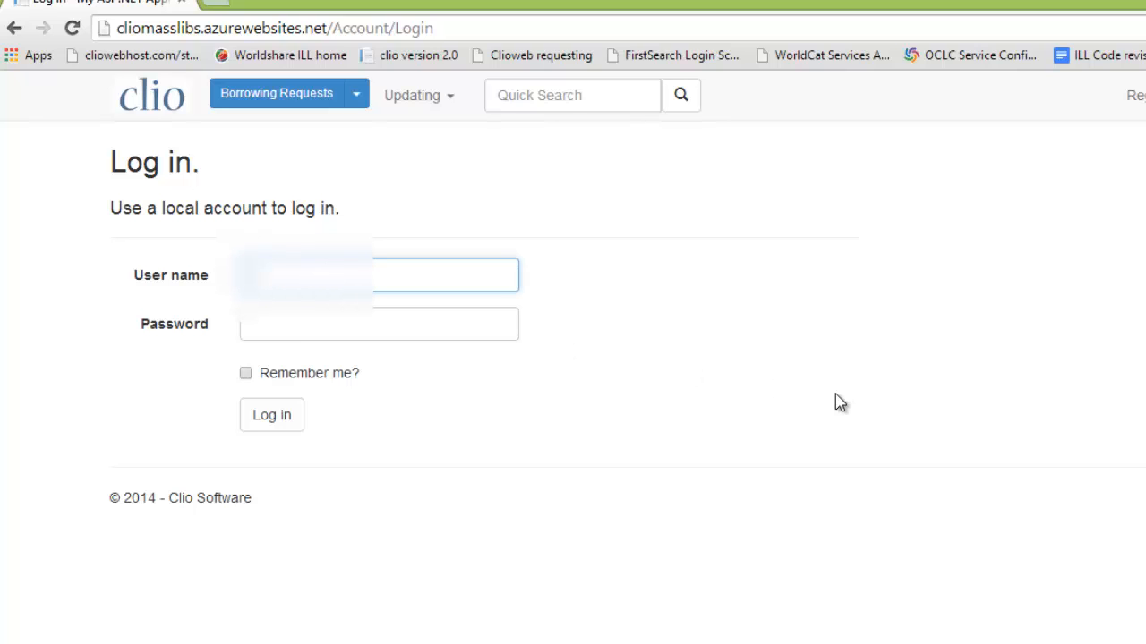
pyautogui.write('cl')
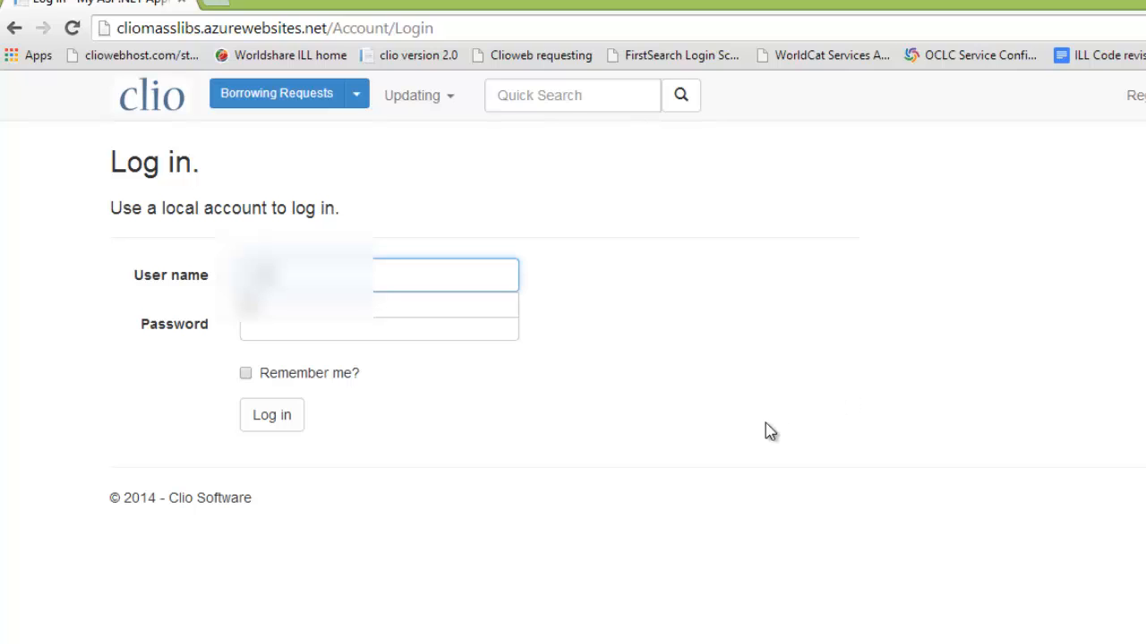
pyautogui.click(297, 333)
pyautogui.write('***')
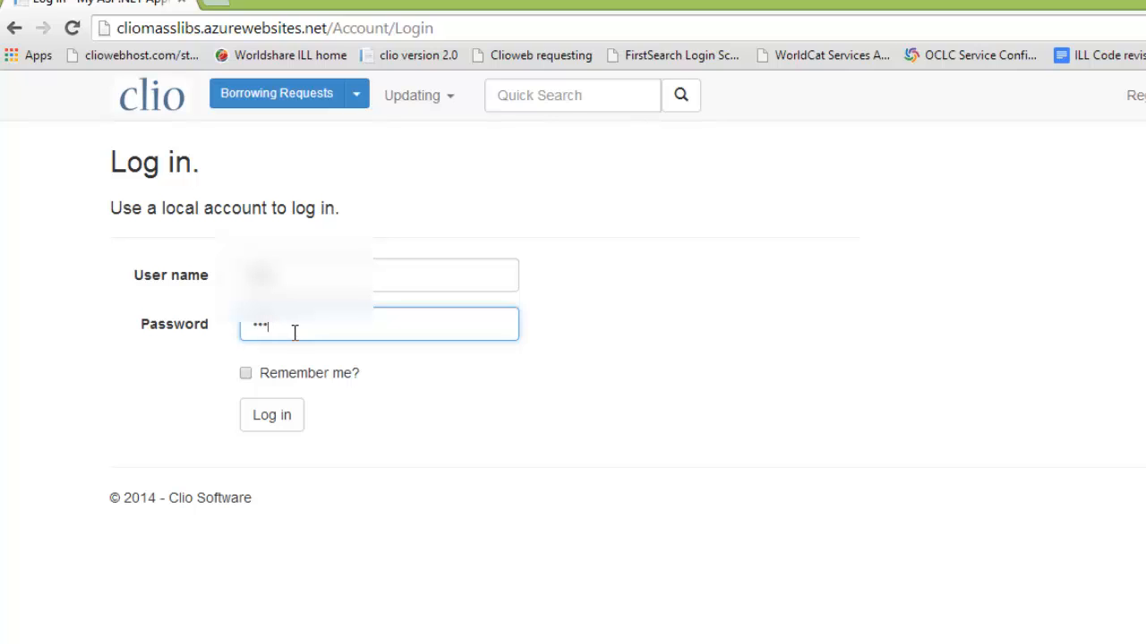
pyautogui.click(270, 426)
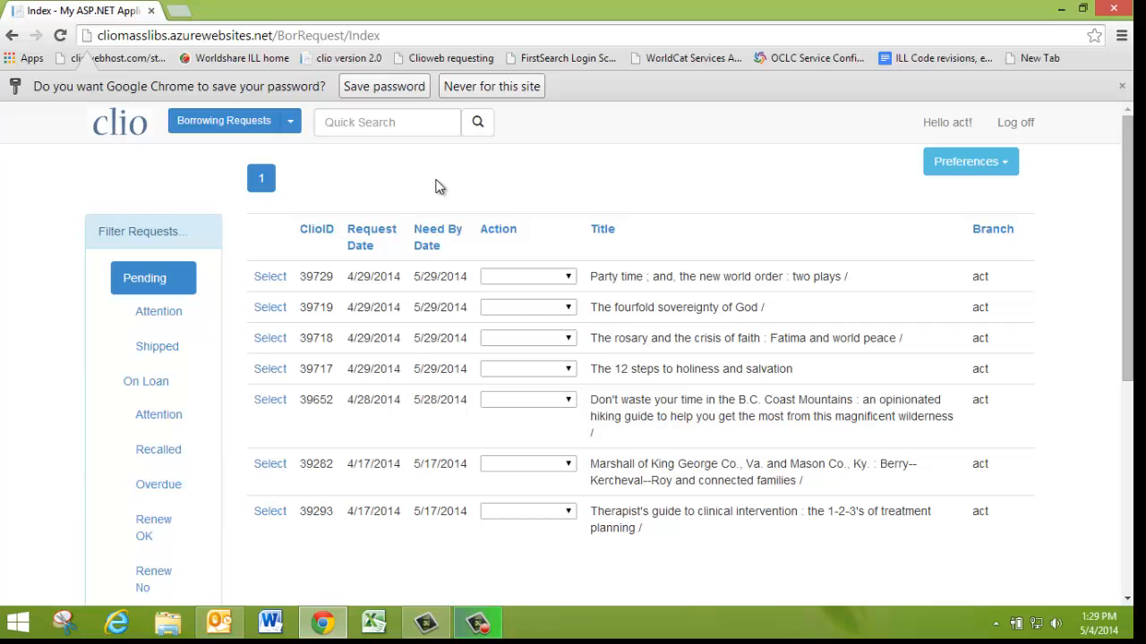
pyautogui.click(224, 132)
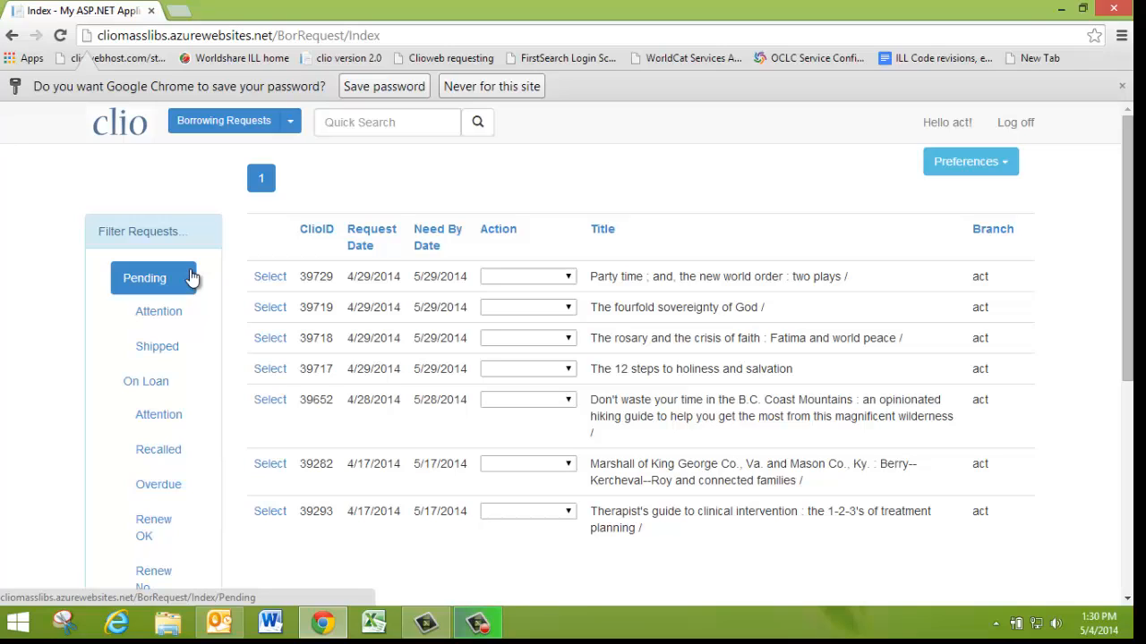
# Filter to Pending Shipped requests and sort them by Title in ascending order
pyautogui.click(154, 351)
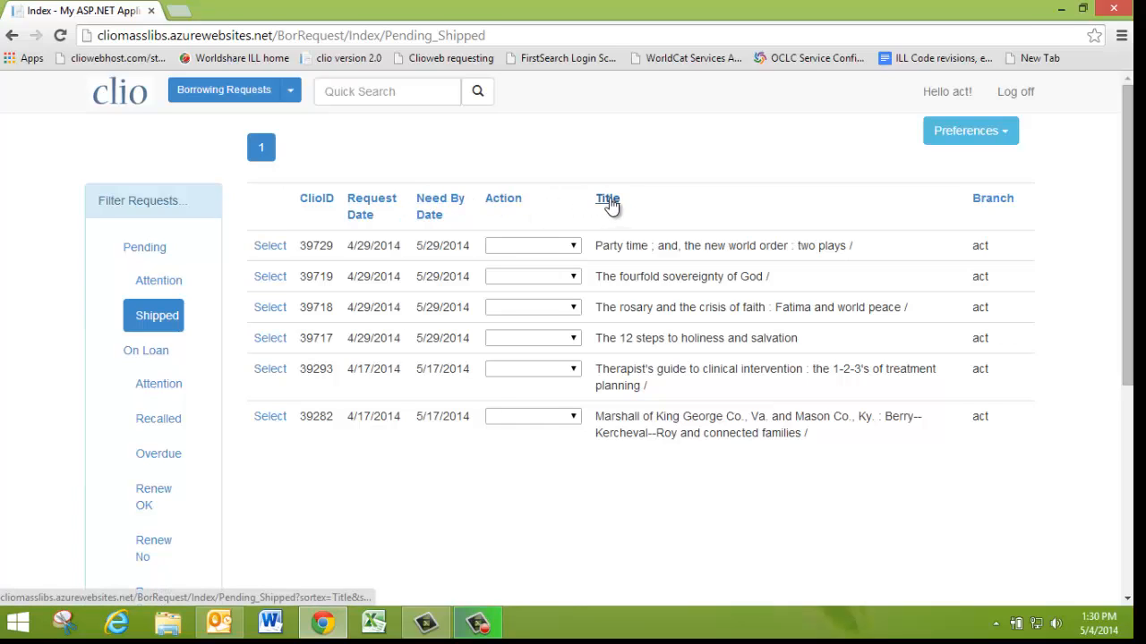
pyautogui.click(607, 200)
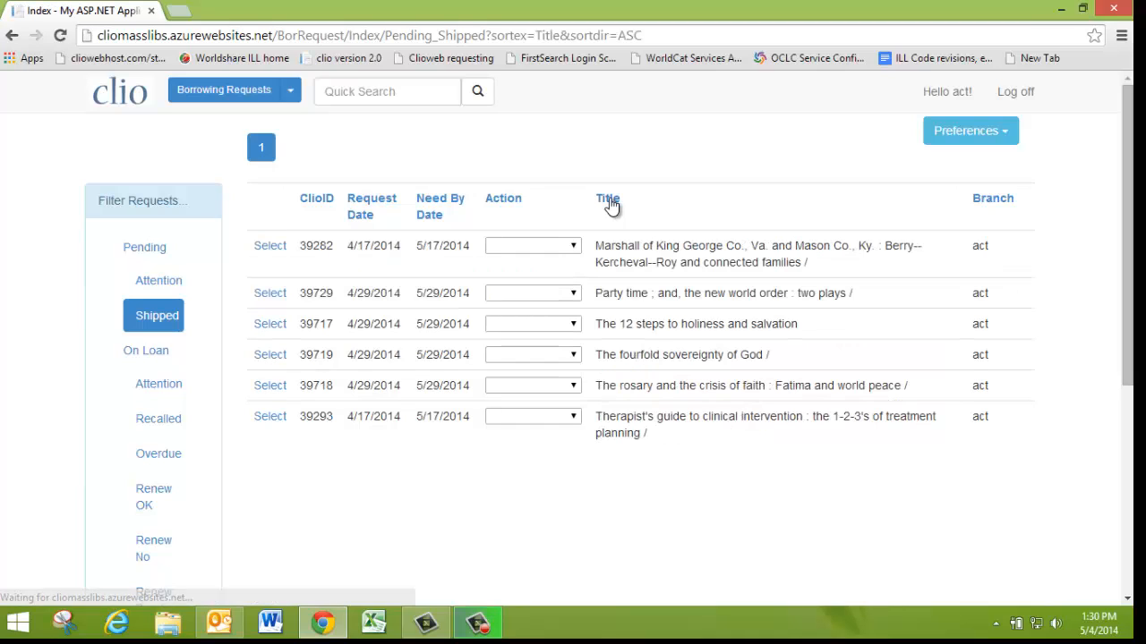
pyautogui.click(609, 204)
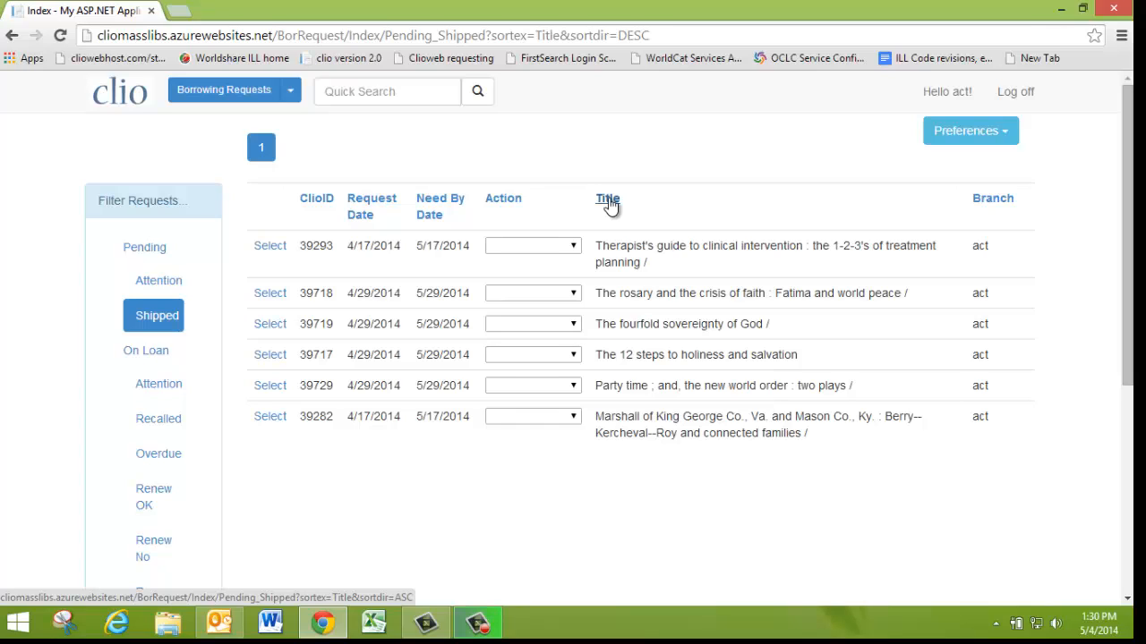
pyautogui.click(608, 204)
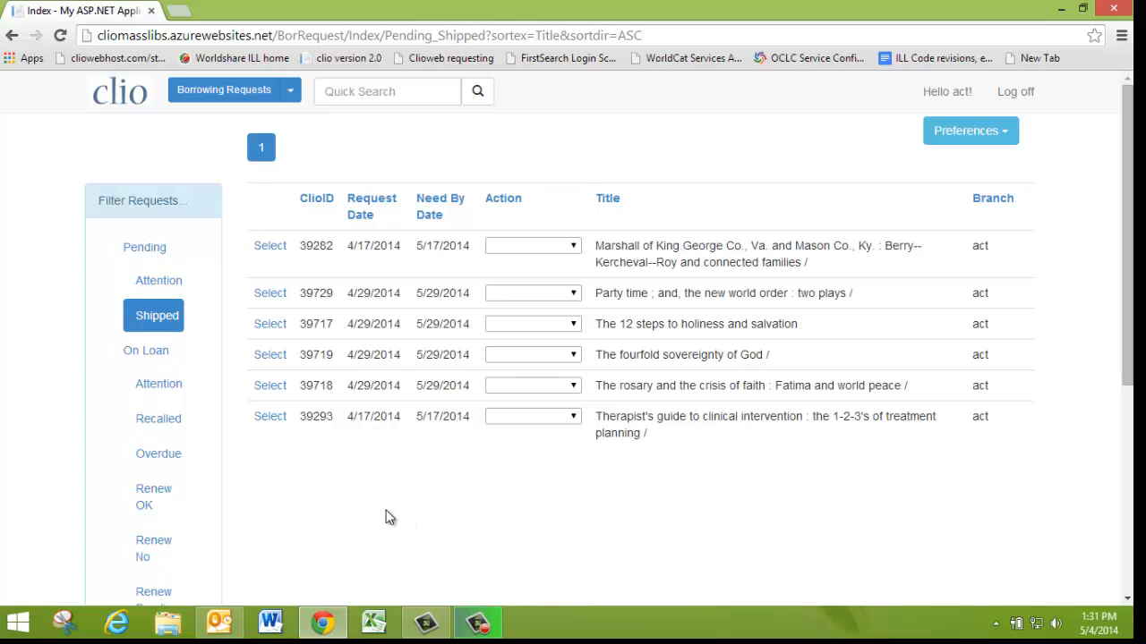
pyautogui.click(266, 249)
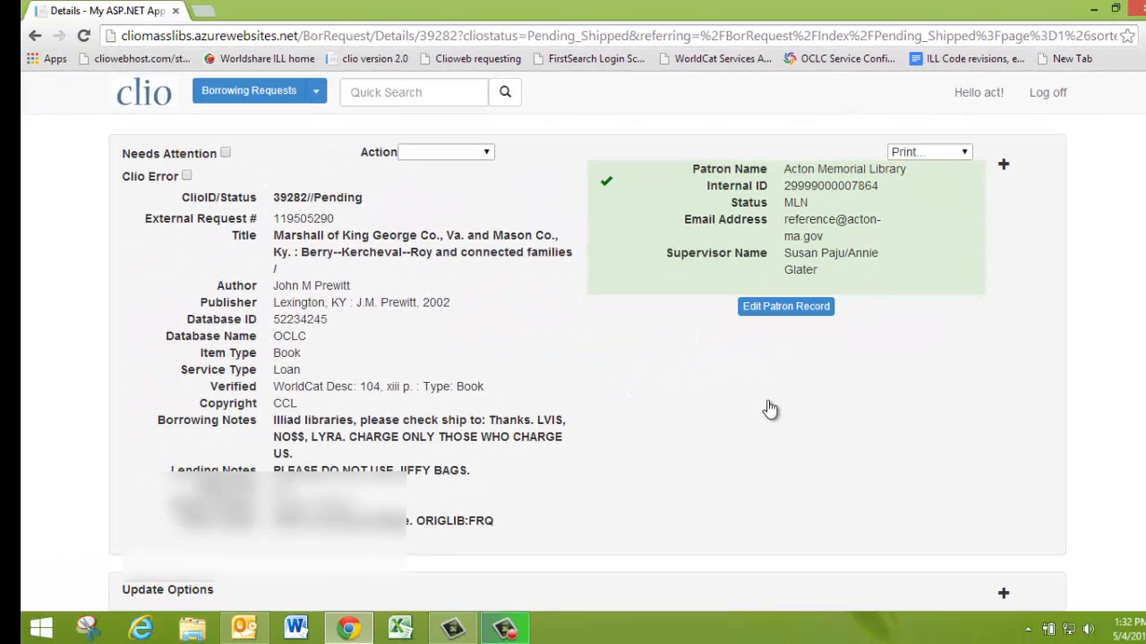
pyautogui.scroll(-3, 770, 409)
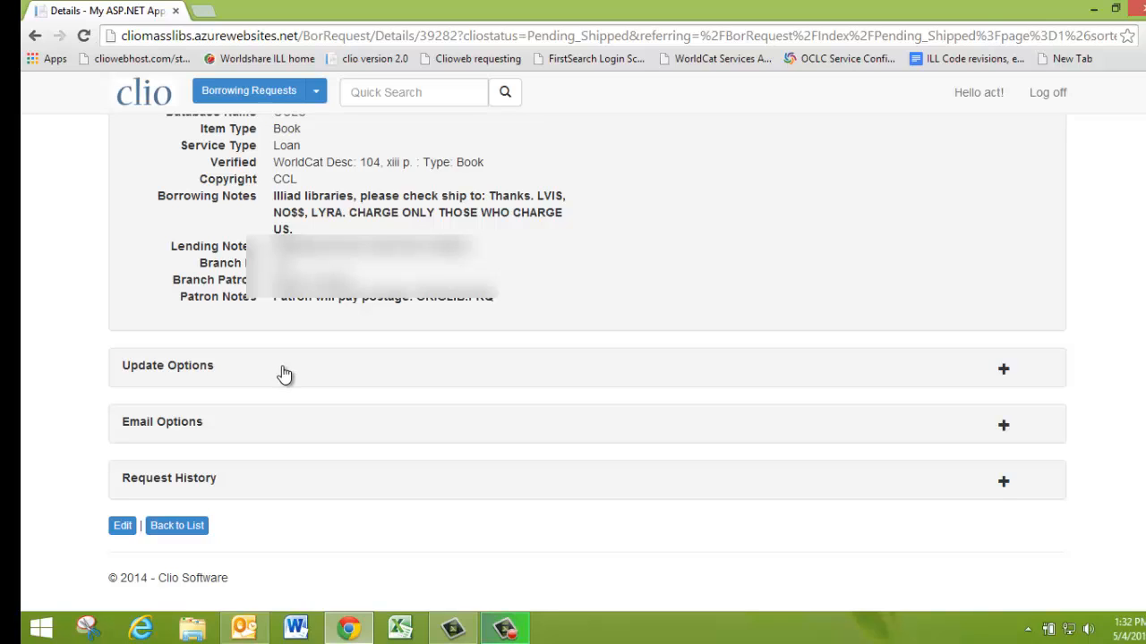
pyautogui.click(1005, 375)
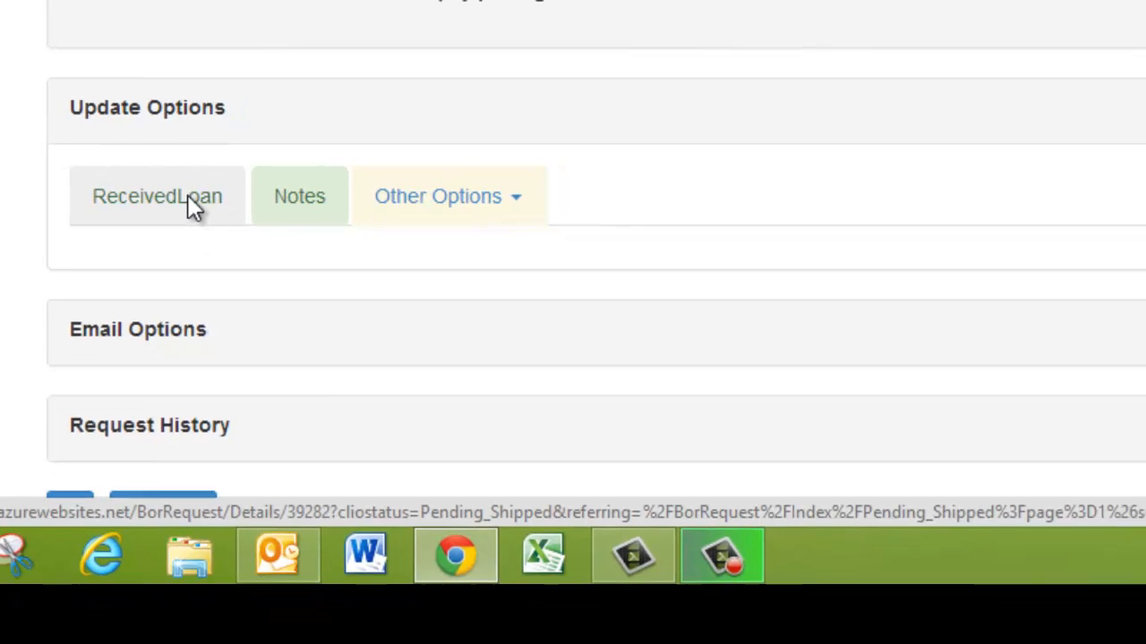
pyautogui.click(192, 200)
pyautogui.scroll(-4, 742, 116)
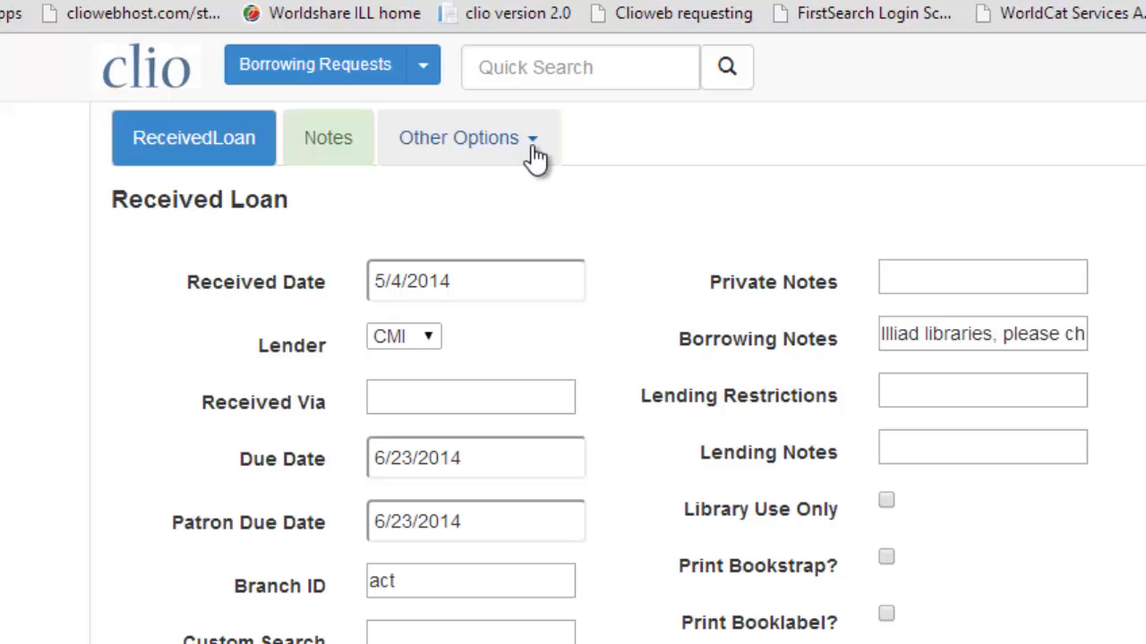
pyautogui.click(435, 97)
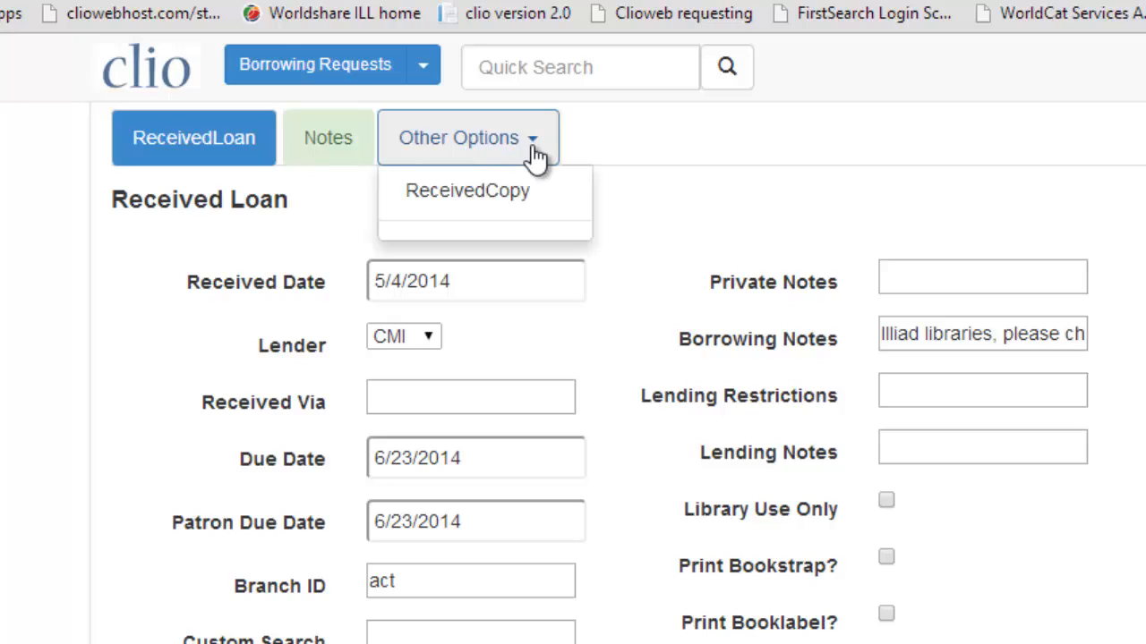
pyautogui.click(510, 204)
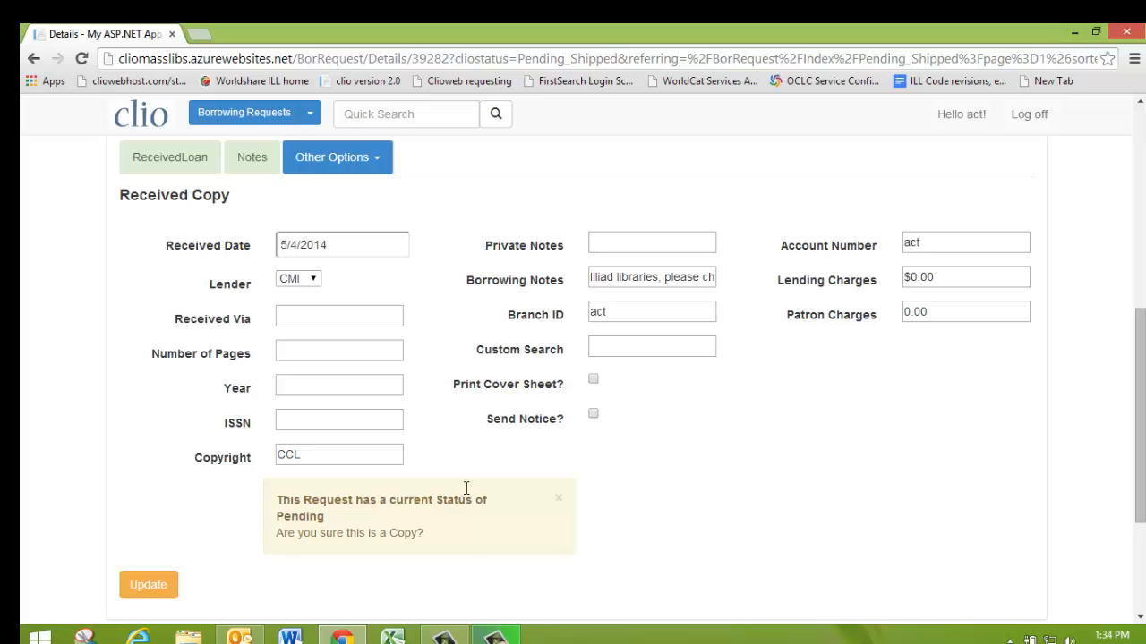
pyautogui.scroll(5, 455, 420)
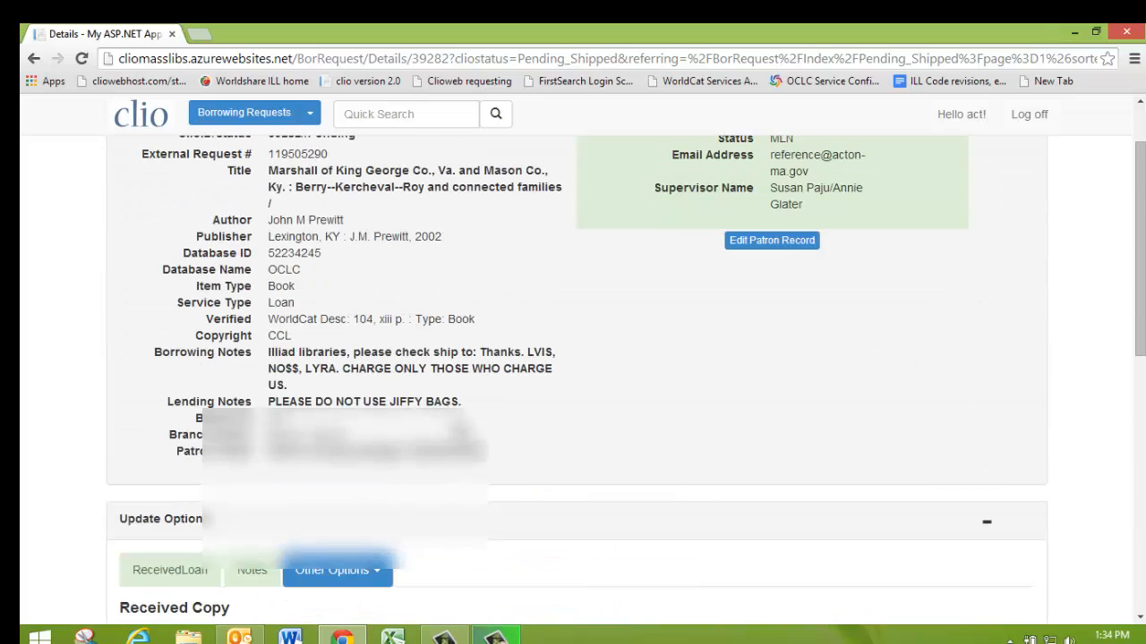
pyautogui.scroll(1, 576, 376)
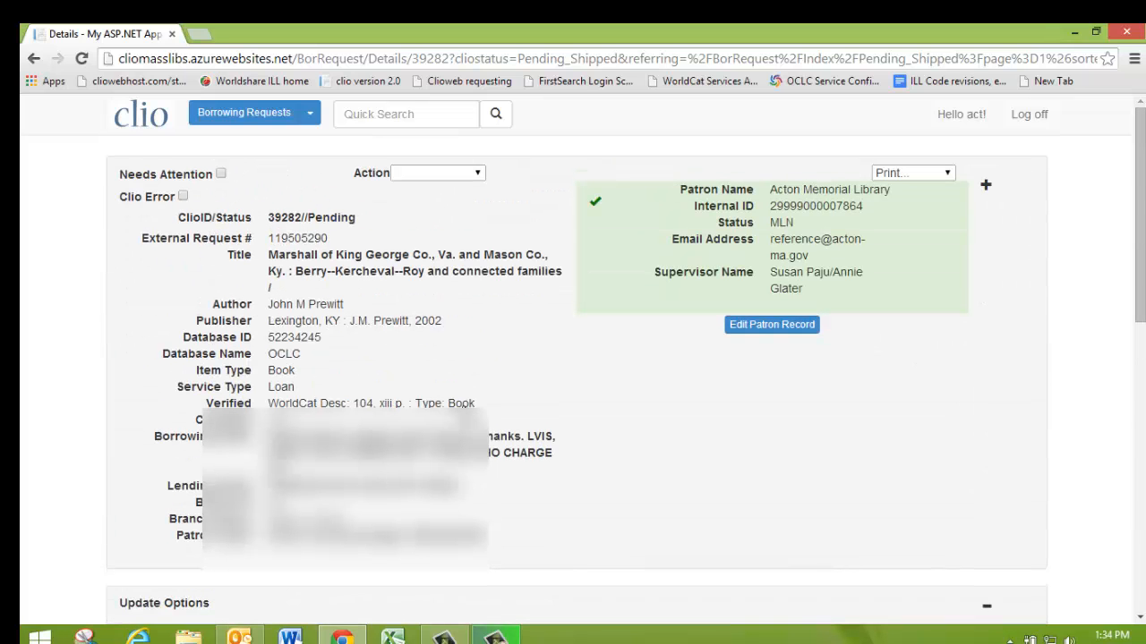
pyautogui.scroll(-10, 466, 425)
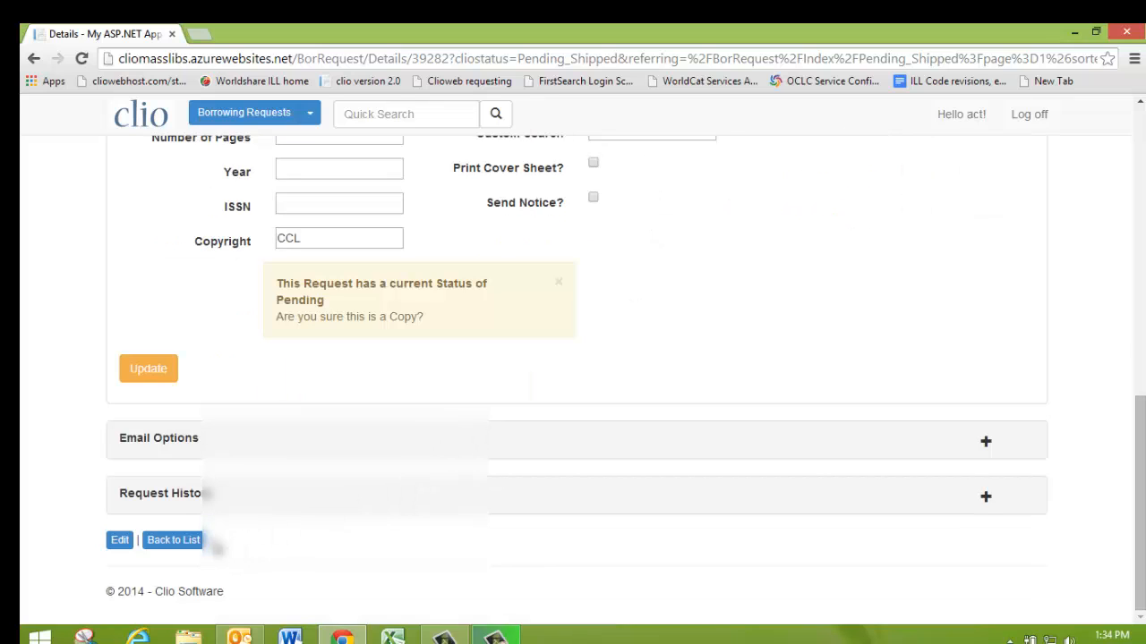
pyautogui.click(190, 545)
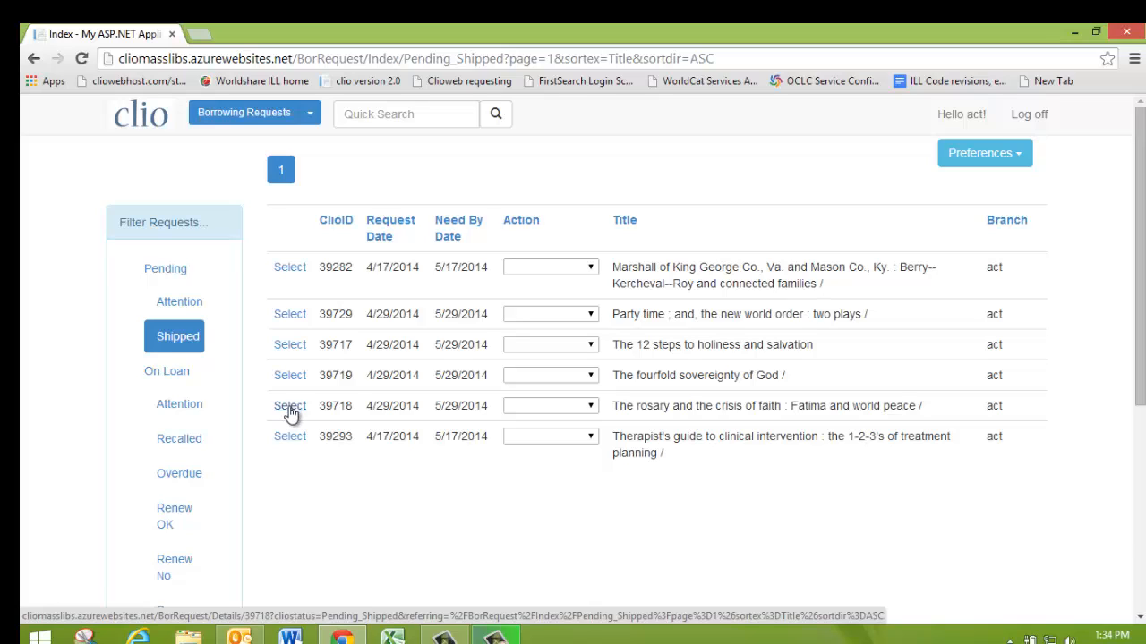
pyautogui.click(289, 410)
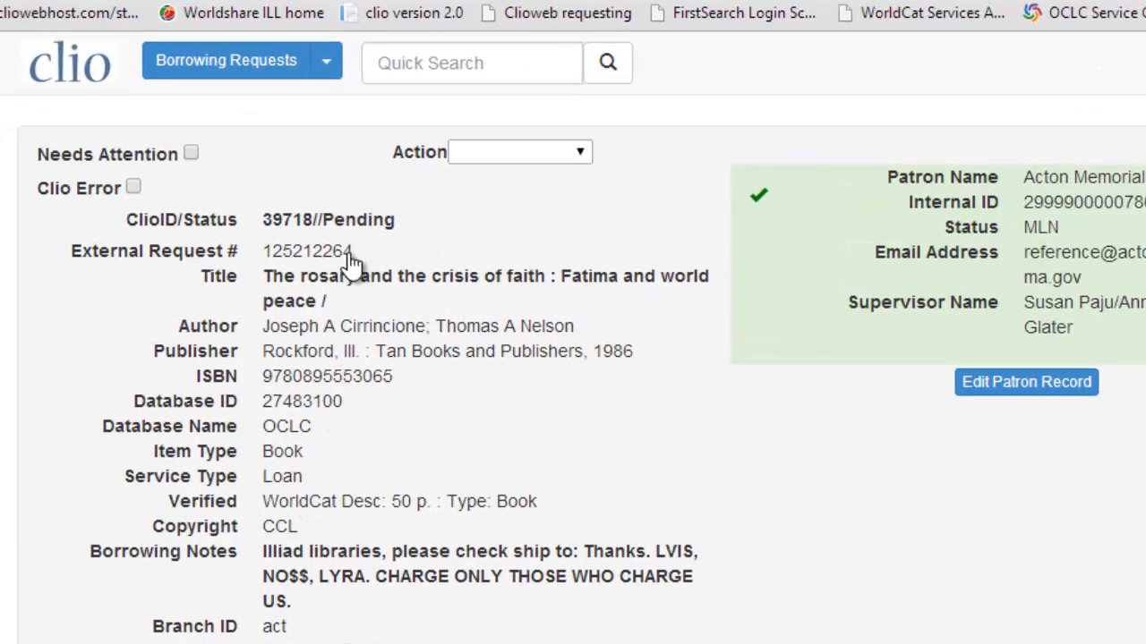
pyautogui.moveTo(353, 262); pyautogui.dragTo(268, 267)
pyautogui.hotkey('ctrl', 'c')
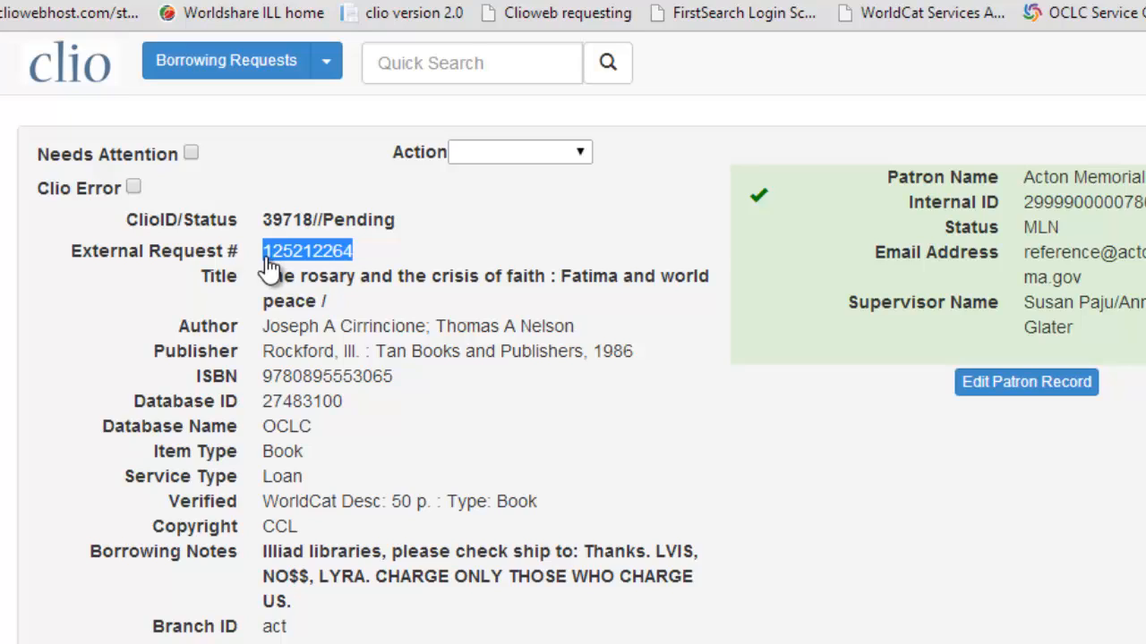
pyautogui.click(255, 76)
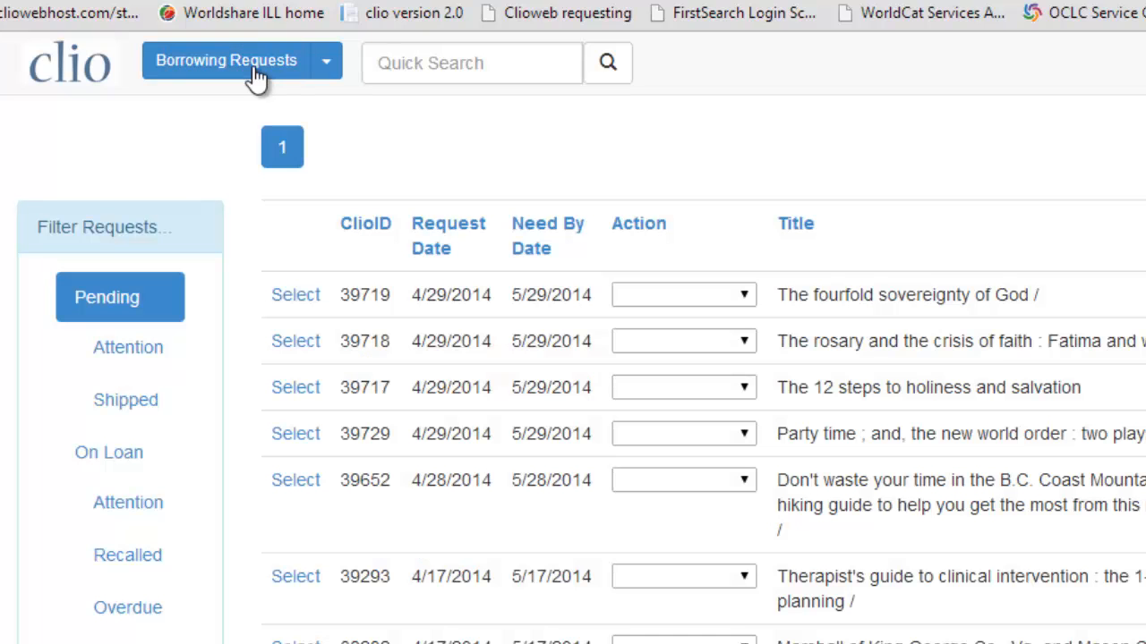
pyautogui.click(404, 62)
pyautogui.hotkey('ctrl', 'v')
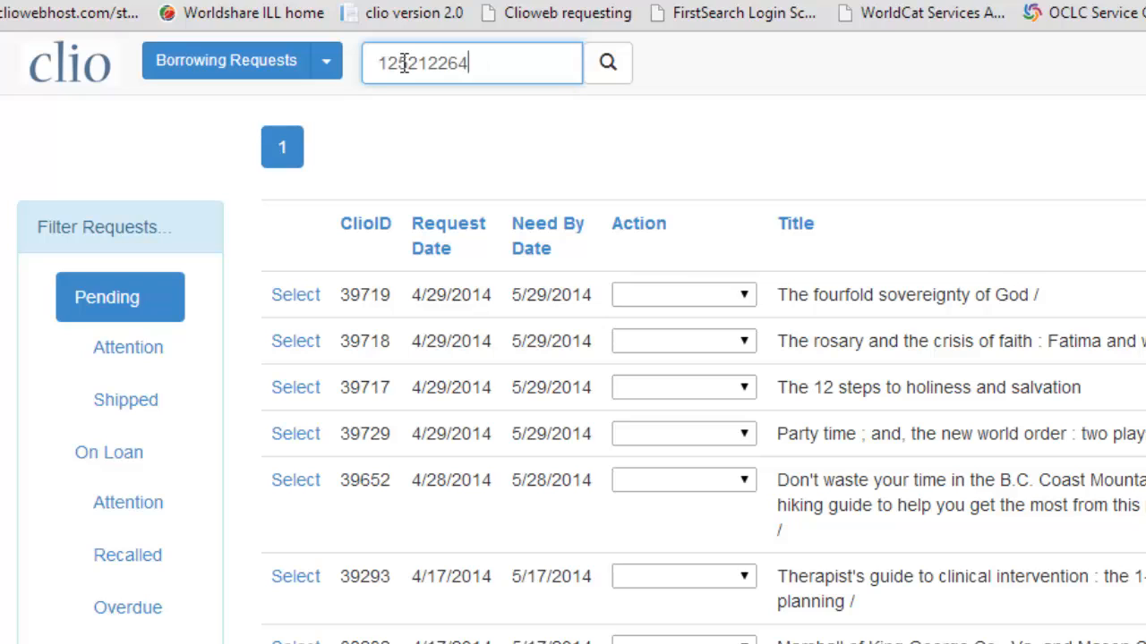
pyautogui.click(623, 85)
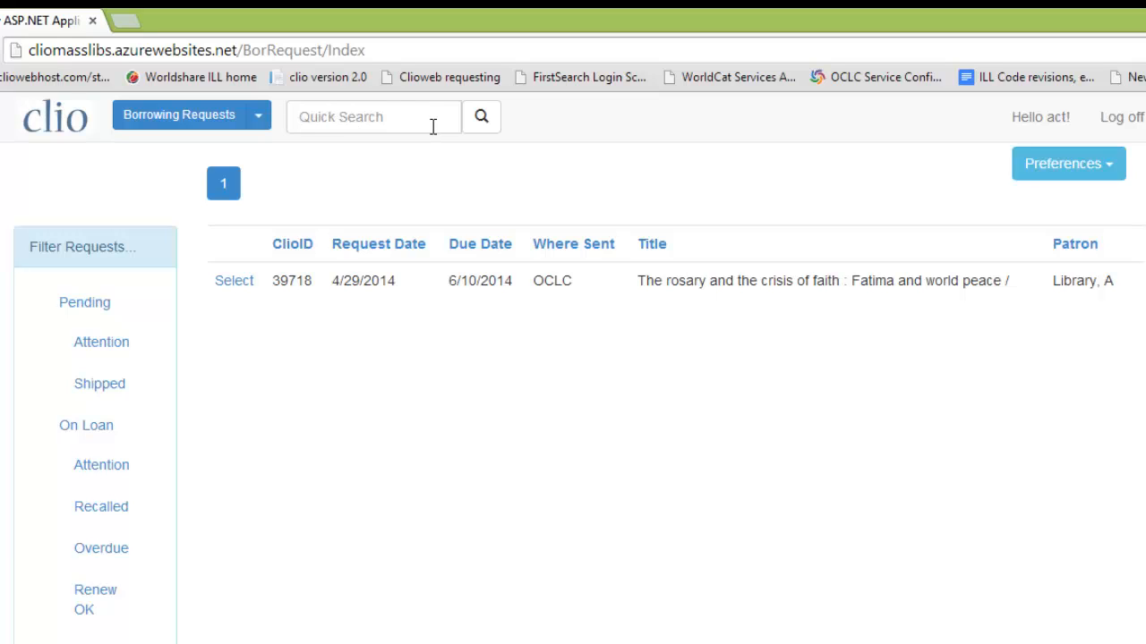
pyautogui.click(234, 281)
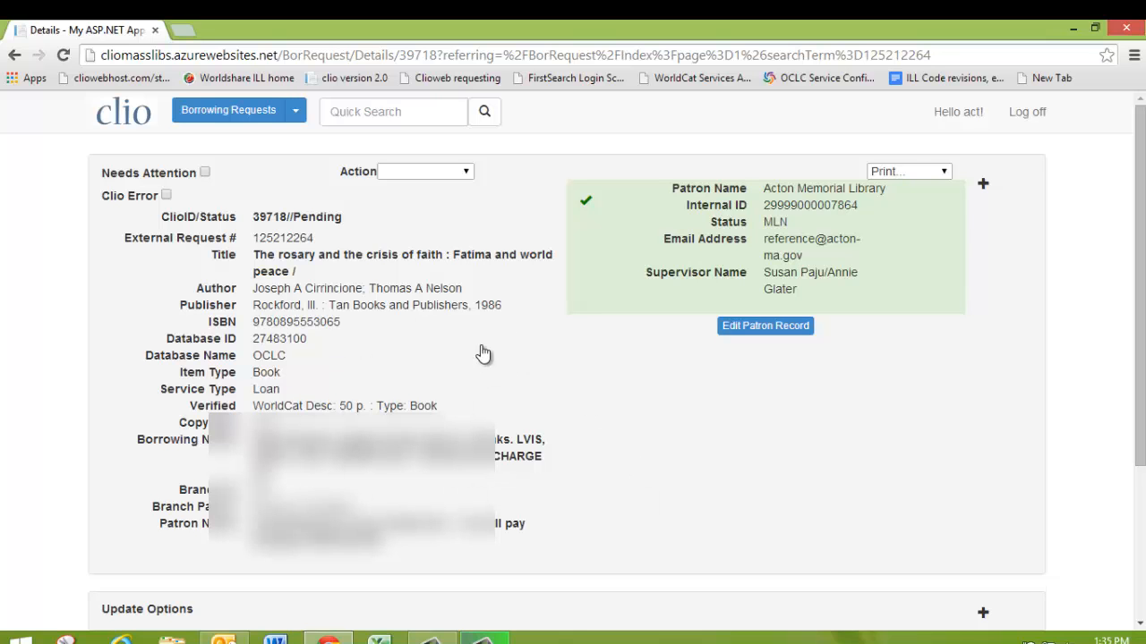
pyautogui.scroll(-6, 517, 382)
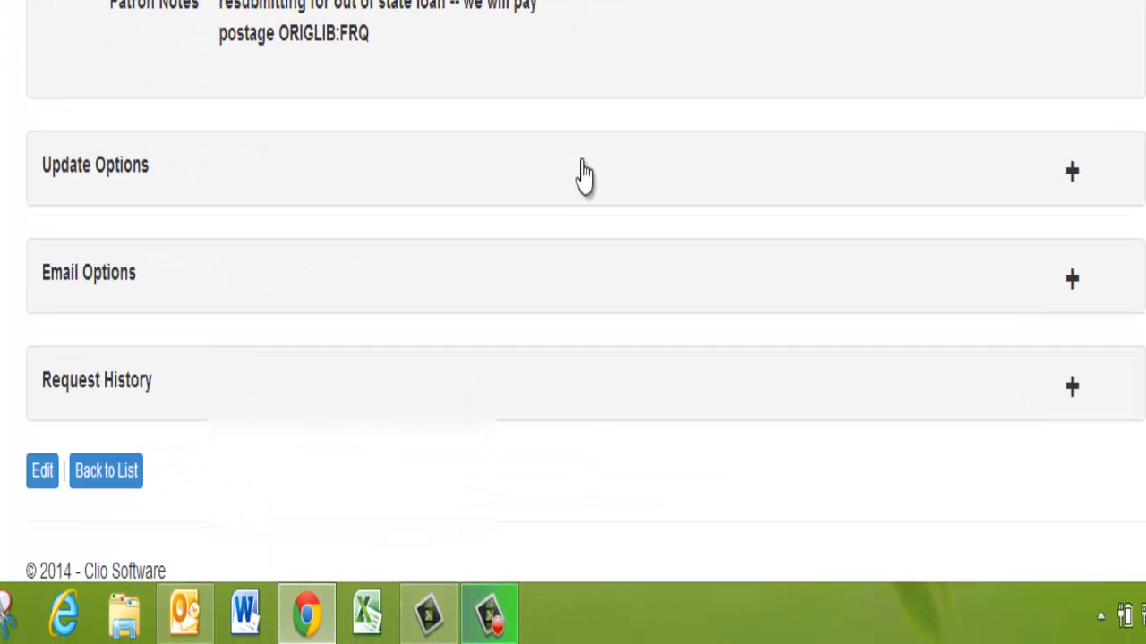
pyautogui.click(1074, 178)
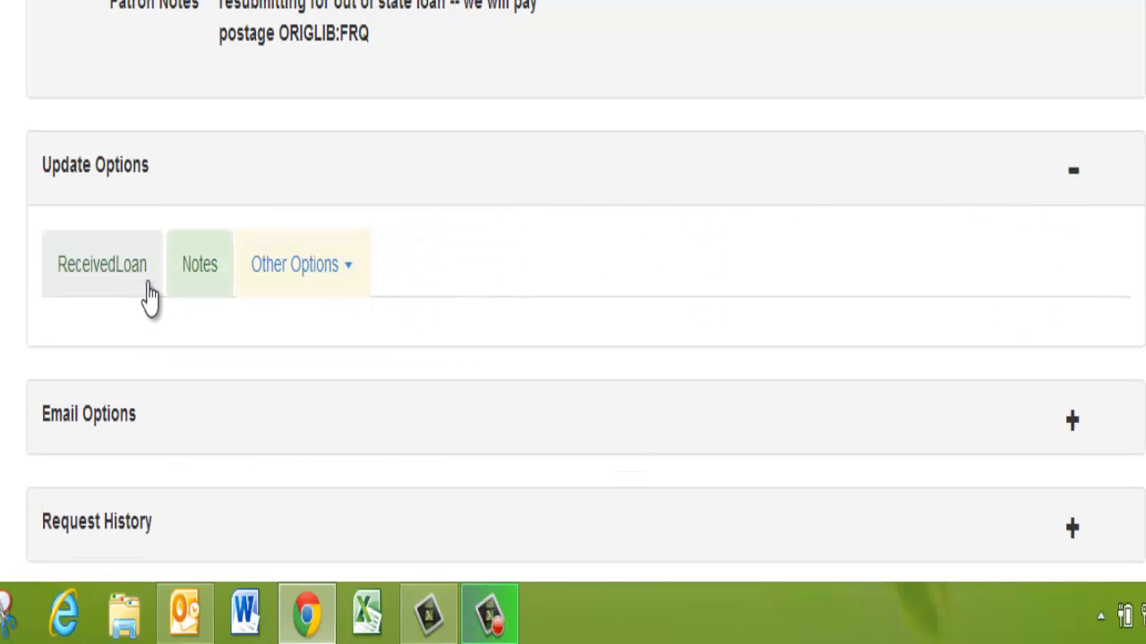
pyautogui.click(118, 282)
pyautogui.scroll(-5, 457, 287)
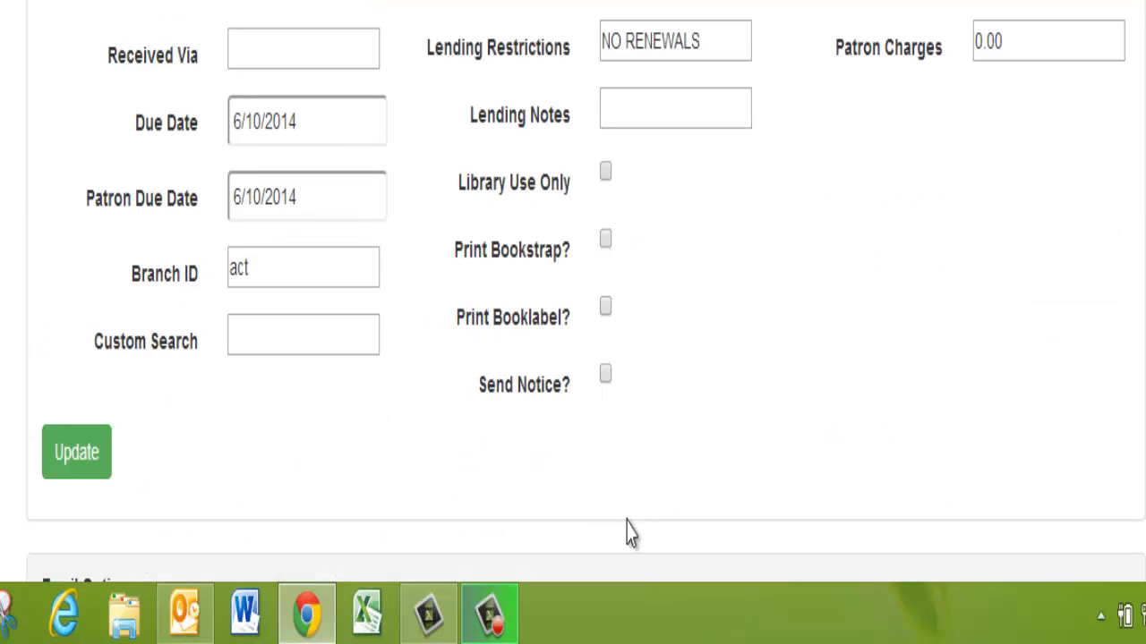
pyautogui.scroll(10, 631, 533)
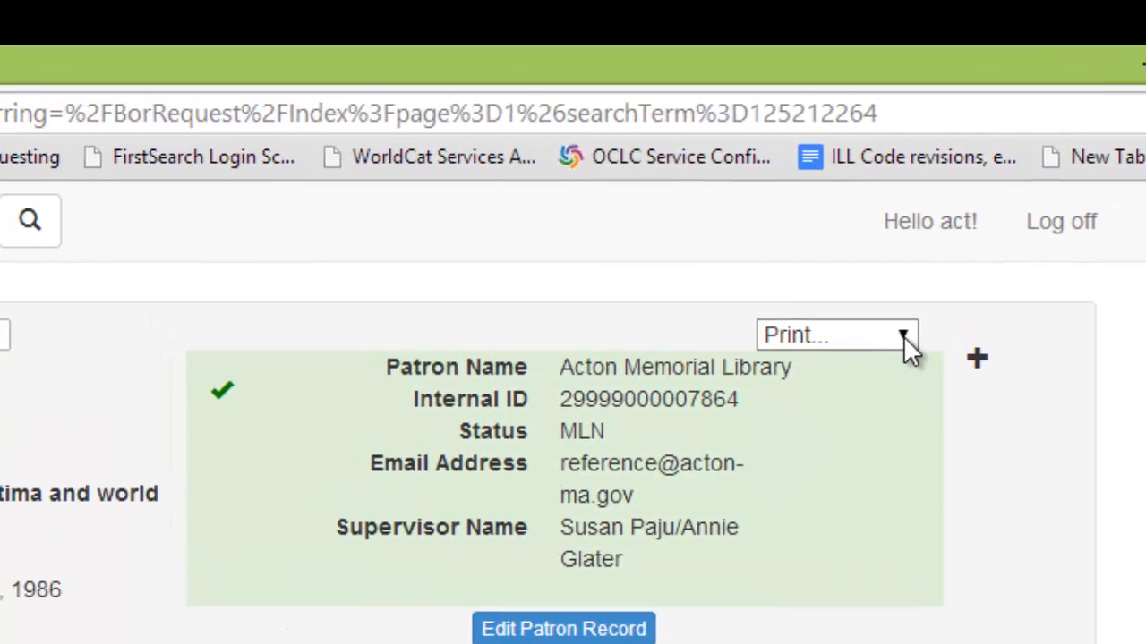
pyautogui.click(903, 334)
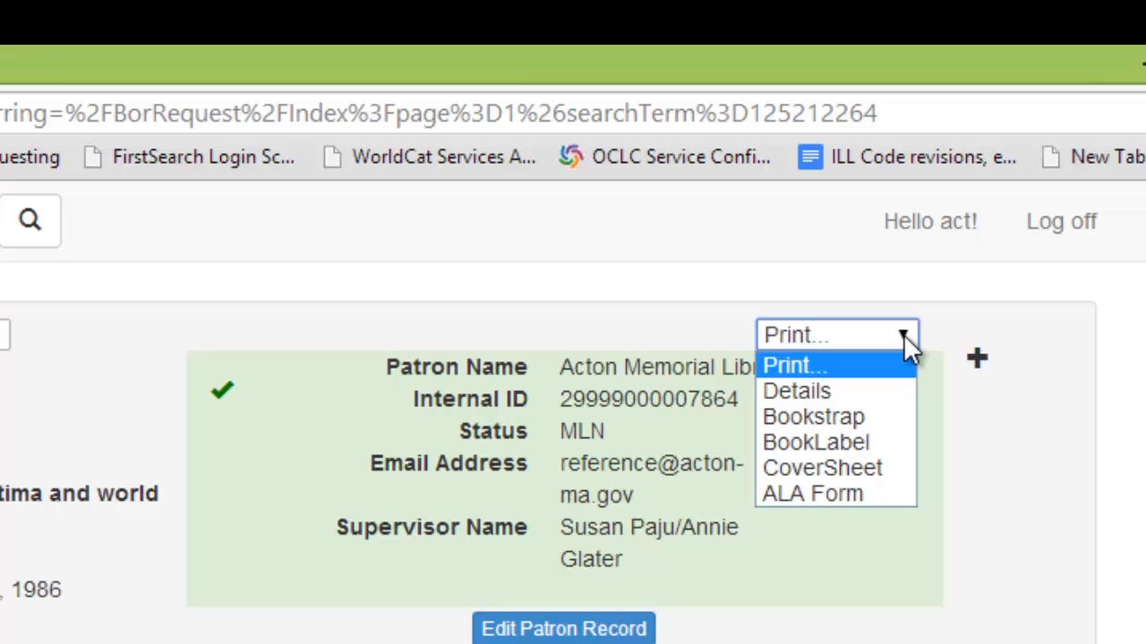
pyautogui.click(864, 417)
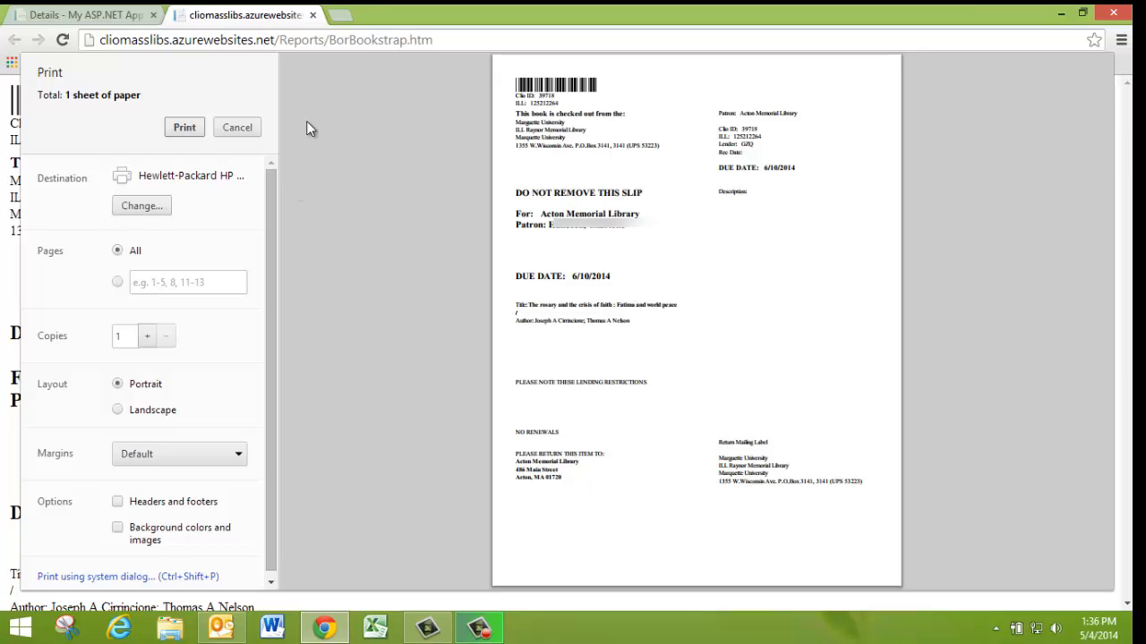
# Close the bookstrap print preview tab
pyautogui.click(312, 15)
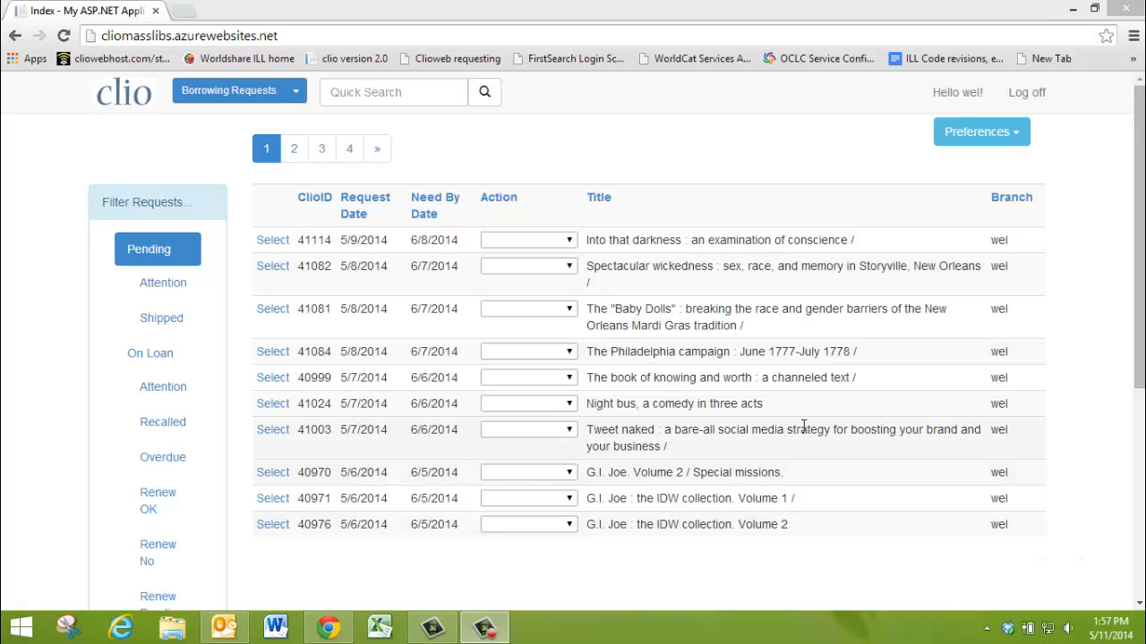
pyautogui.click(341, 93)
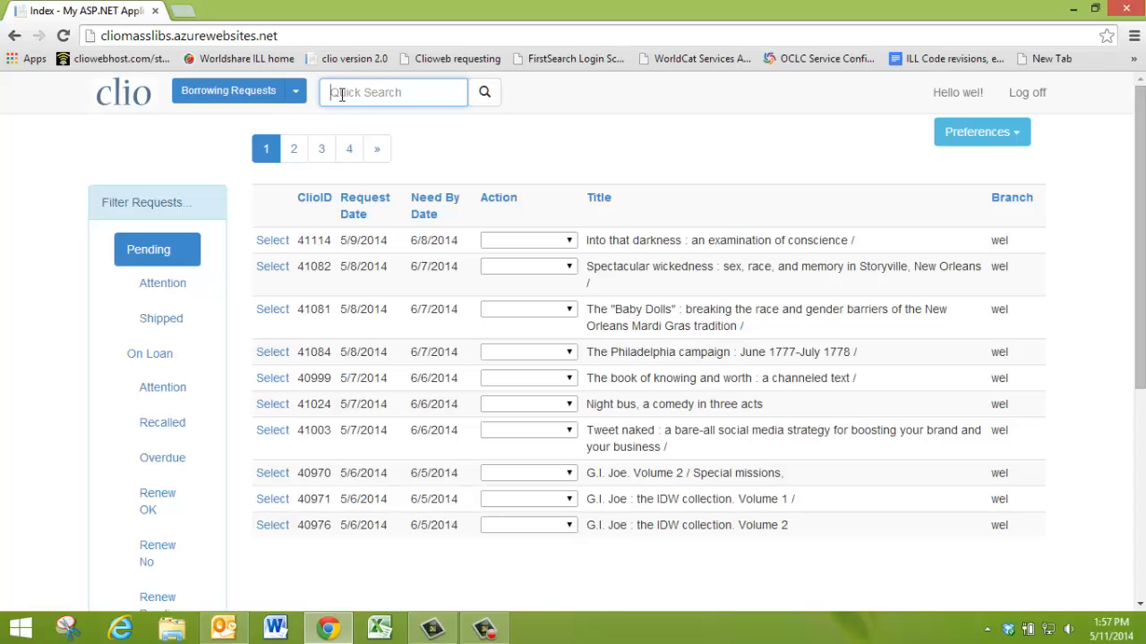
pyautogui.press('Return')
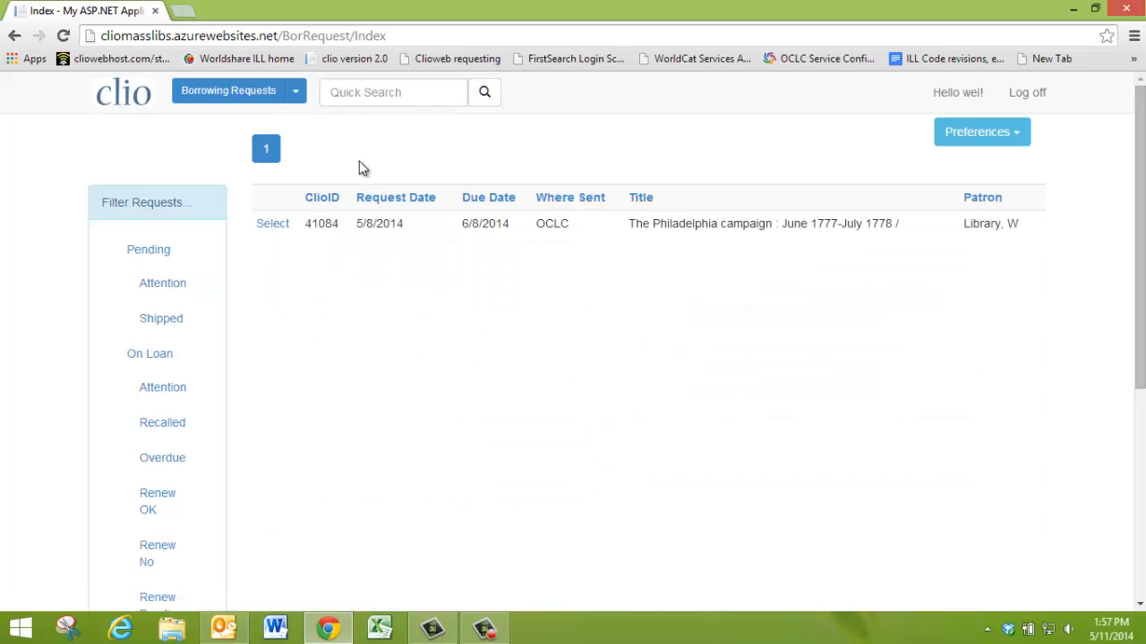
pyautogui.click(273, 225)
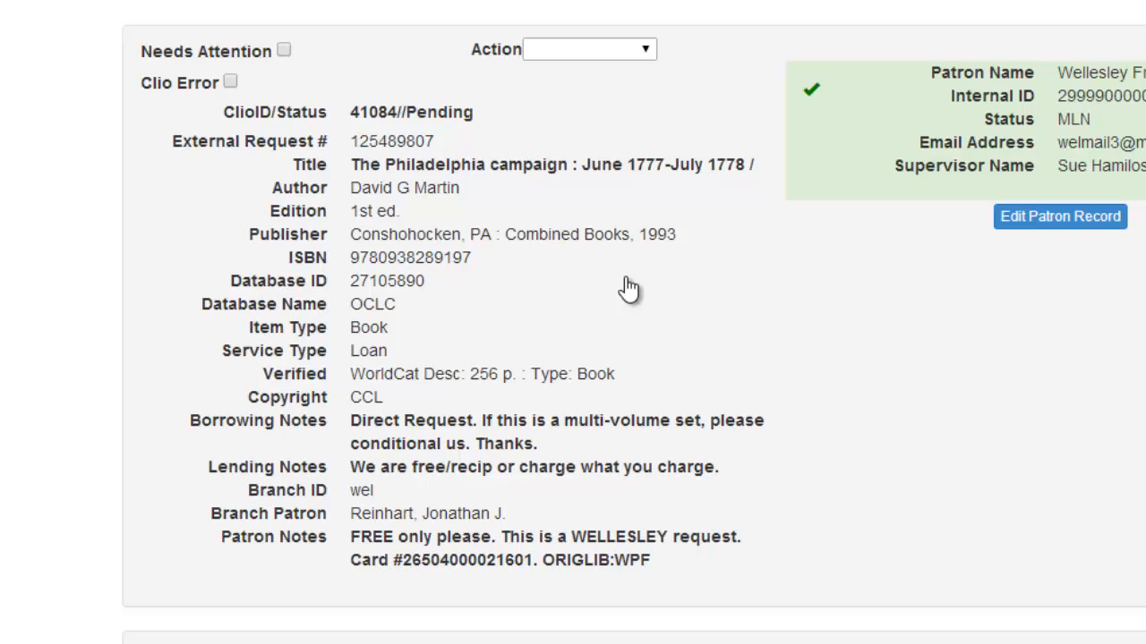
pyautogui.scroll(-3, 629, 288)
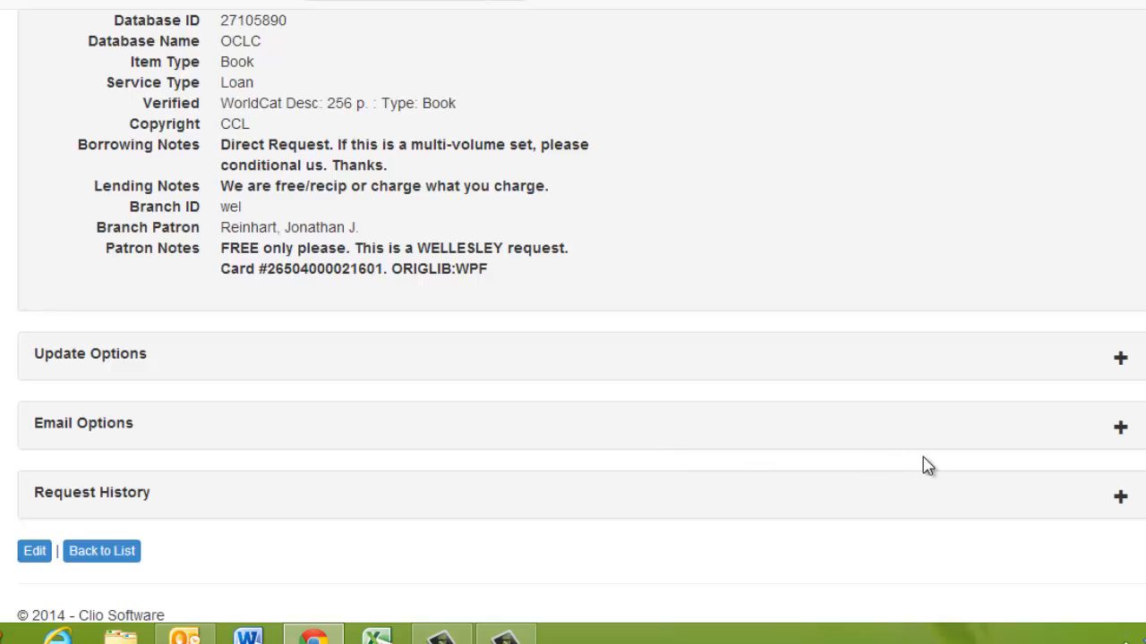
pyautogui.click(1121, 432)
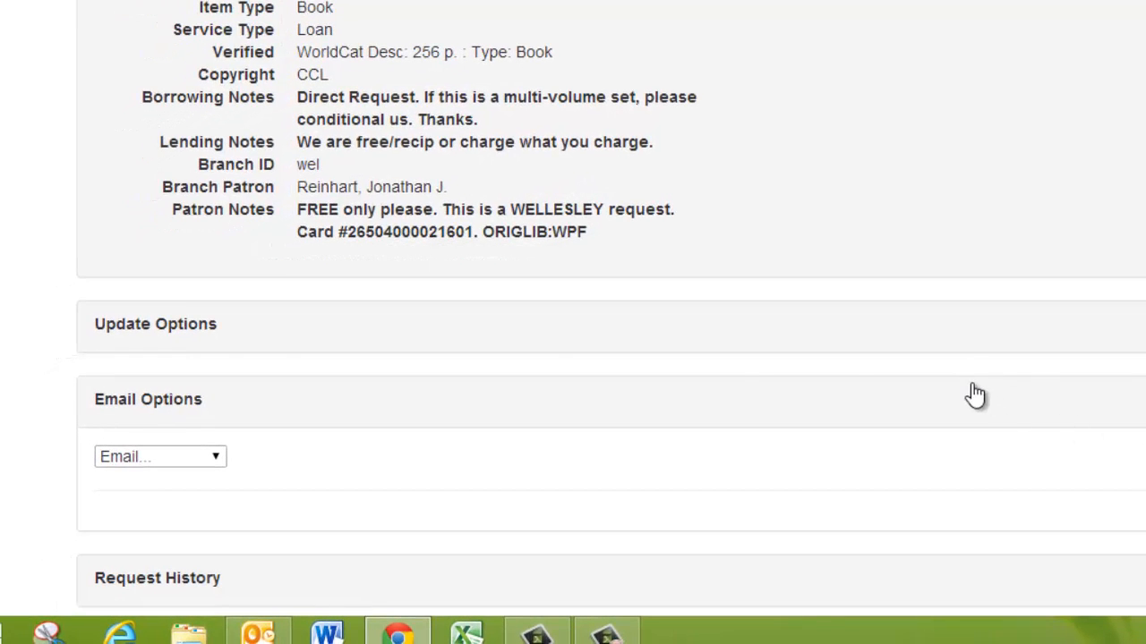
pyautogui.click(220, 457)
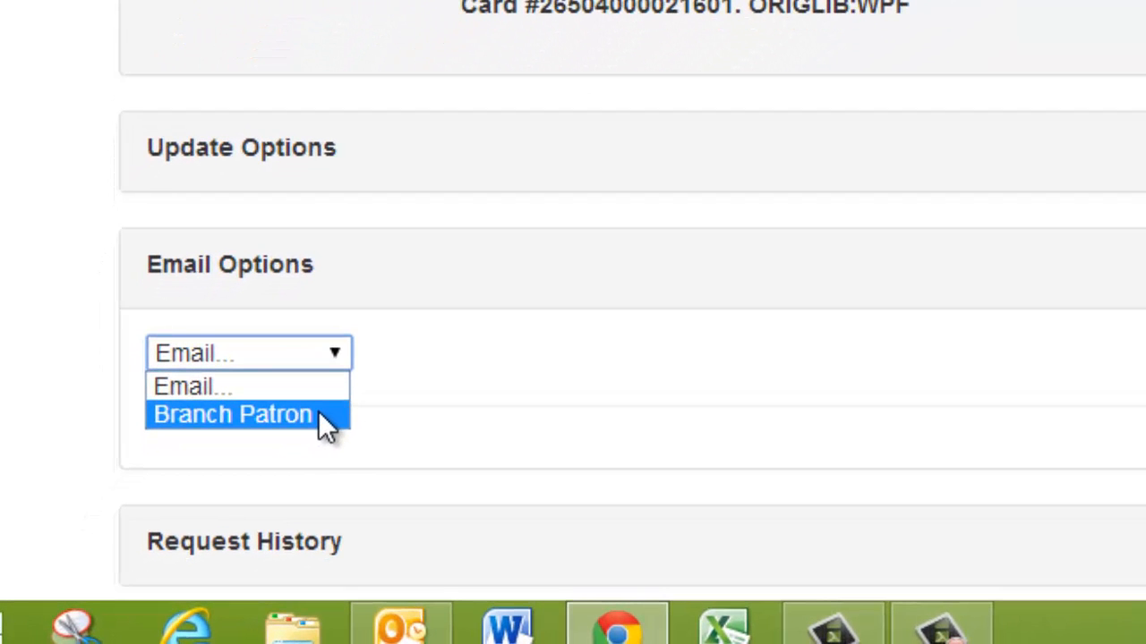
pyautogui.click(318, 413)
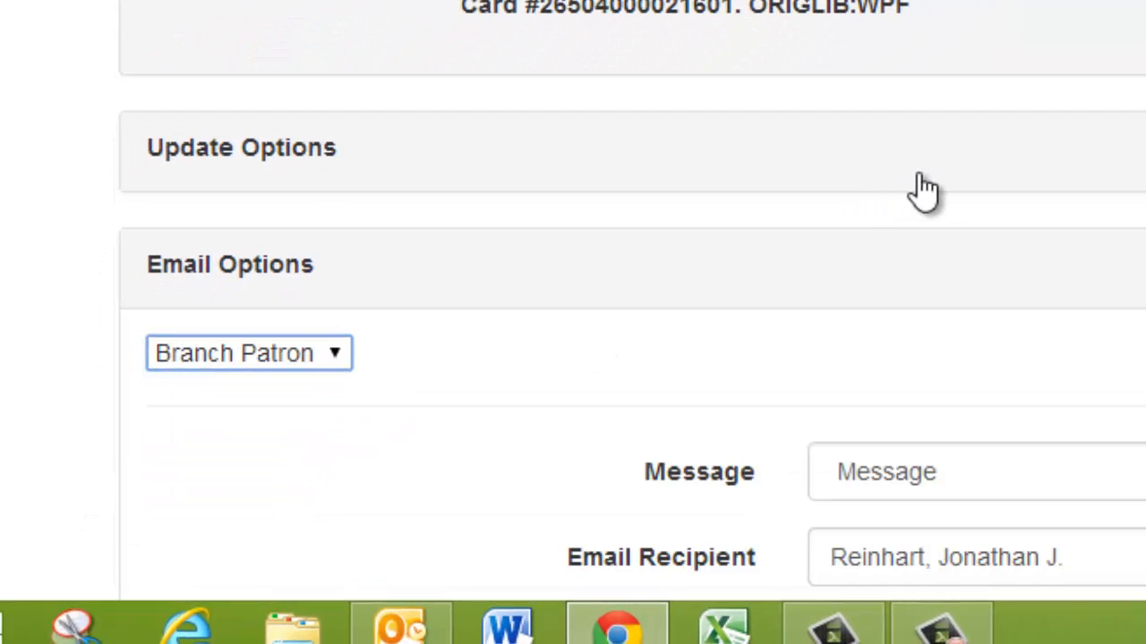
pyautogui.scroll(-3, 813, 248)
pyautogui.scroll(-3, 816, 330)
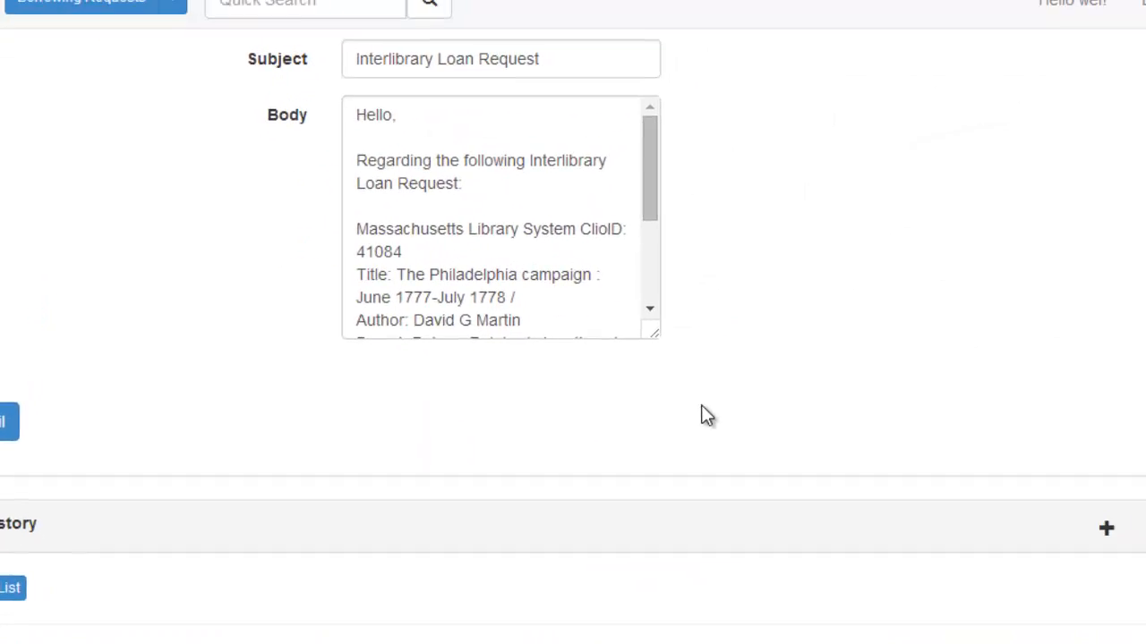
pyautogui.scroll(5, 706, 415)
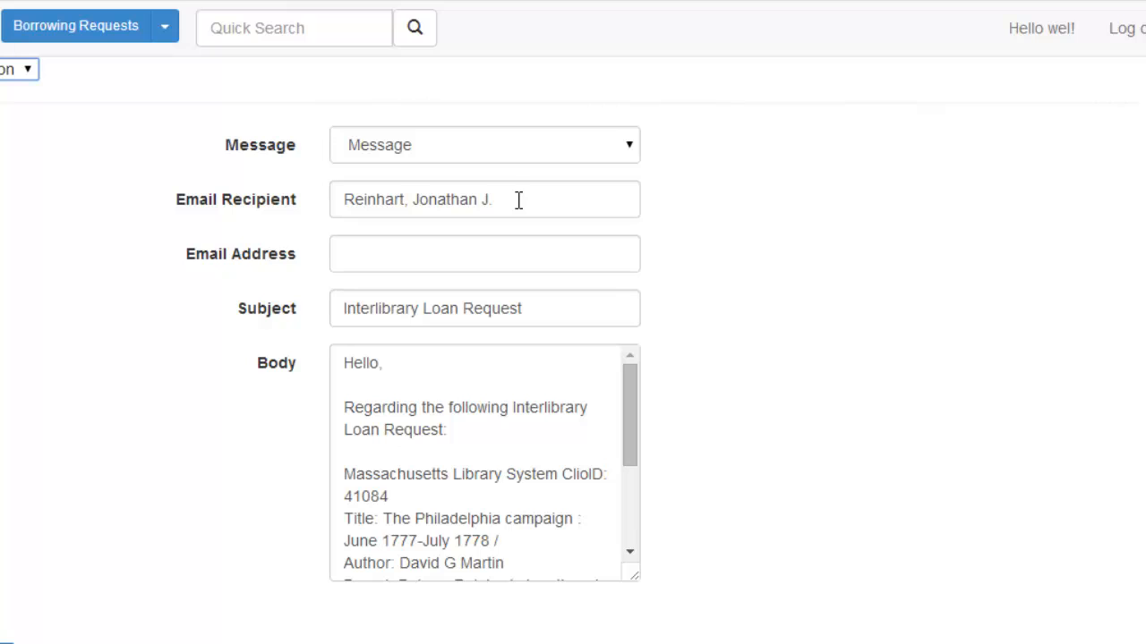
# Add the line 'This item has arrived' to the email body beneath the patron details
pyautogui.click(356, 251)
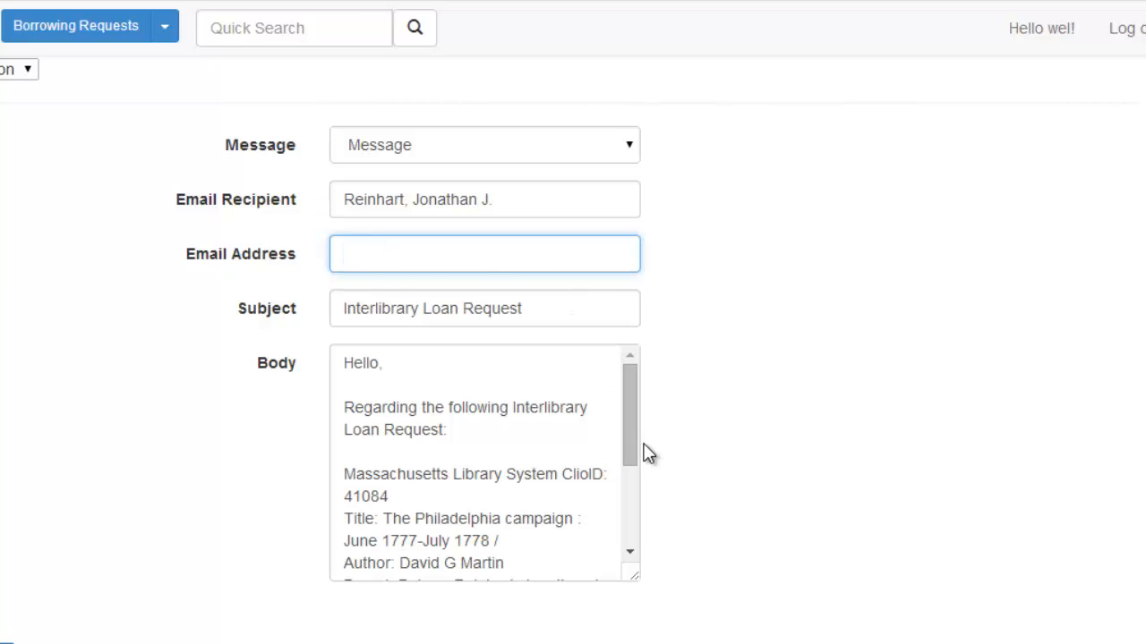
pyautogui.moveTo(632, 435)
pyautogui.mouseDown()
pyautogui.moveTo(626, 524)
pyautogui.moveTo(633, 483)
pyautogui.mouseUp()
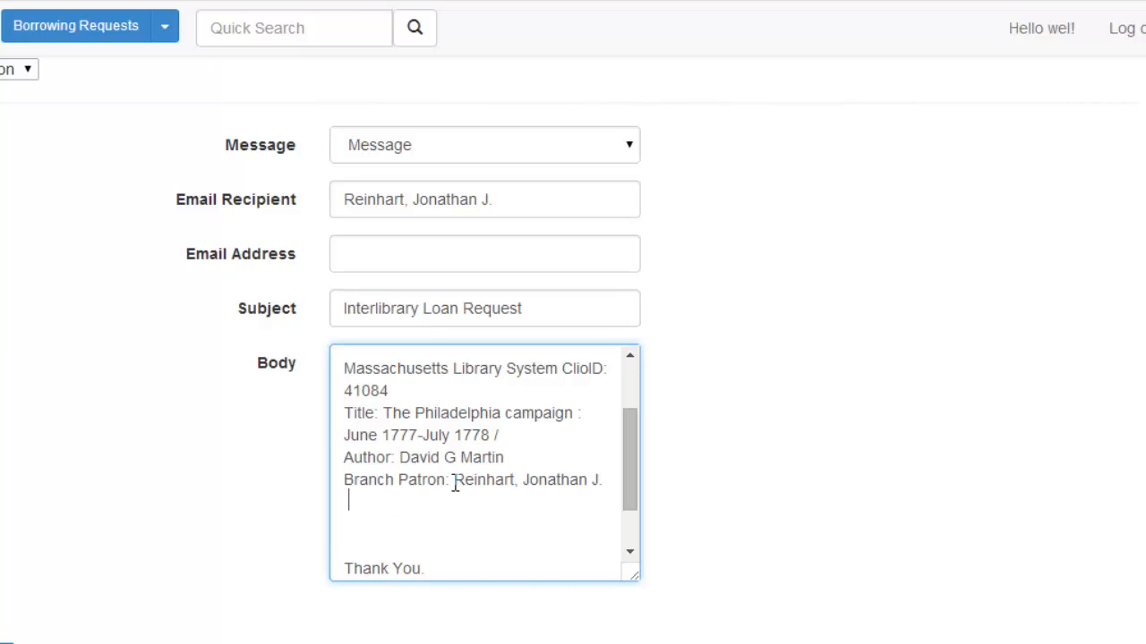
pyautogui.write('Ths')
pyautogui.press('BackSpace')
pyautogui.write('is item ')
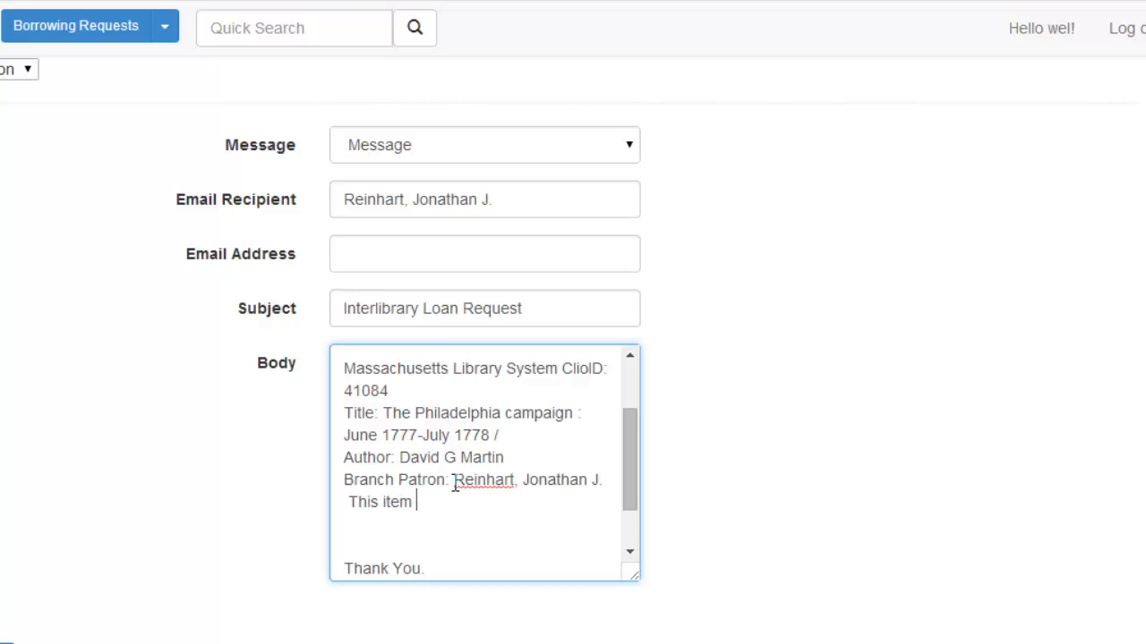
pyautogui.write('has ')
pyautogui.write('it')
pyautogui.press('BackSpace')
pyautogui.write('arrived')
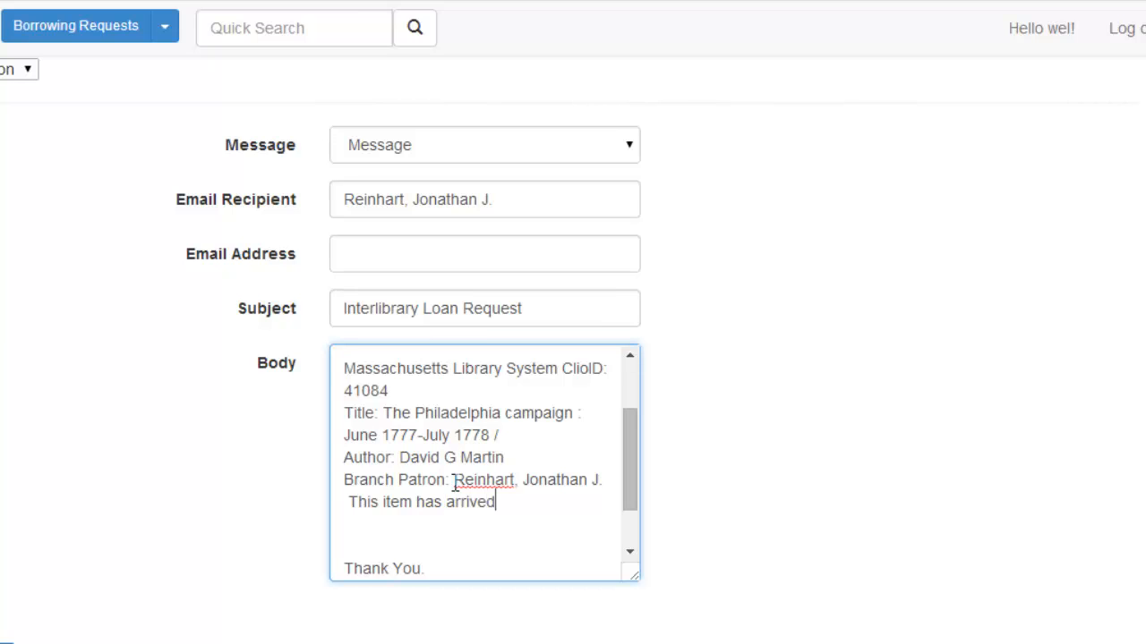